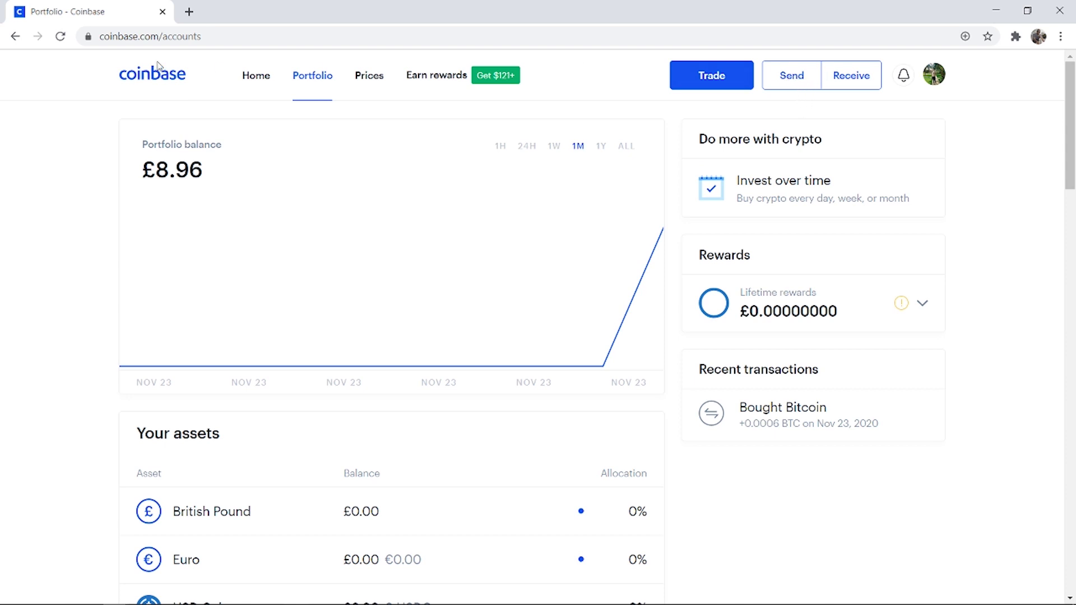
- Begin a Coinbase Bitcoin send for the full £8.96 balance, then bring up Exodus
click(791, 74)
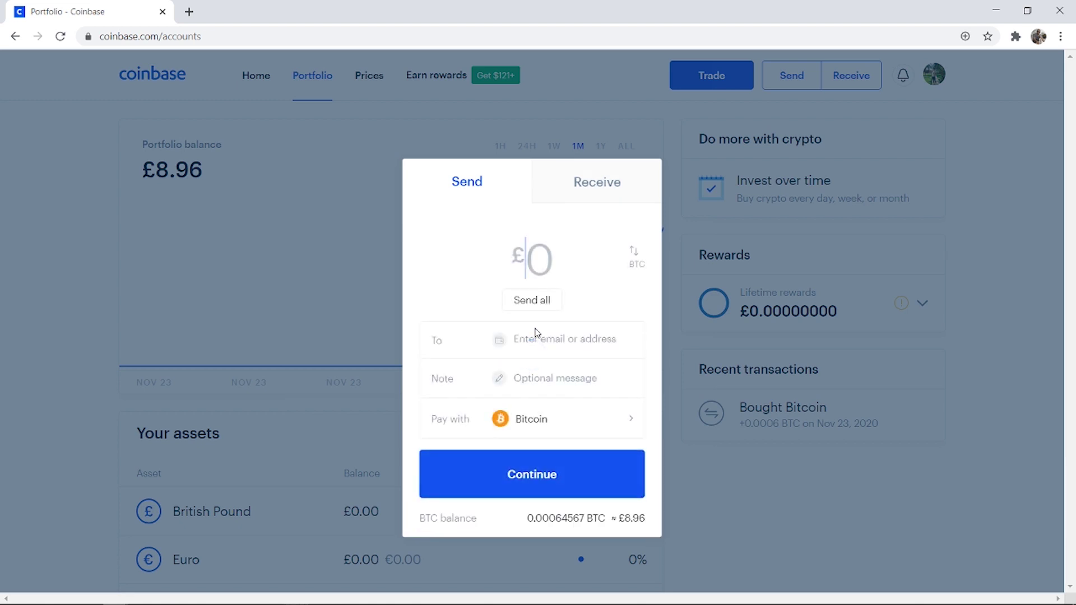
text(8.96)
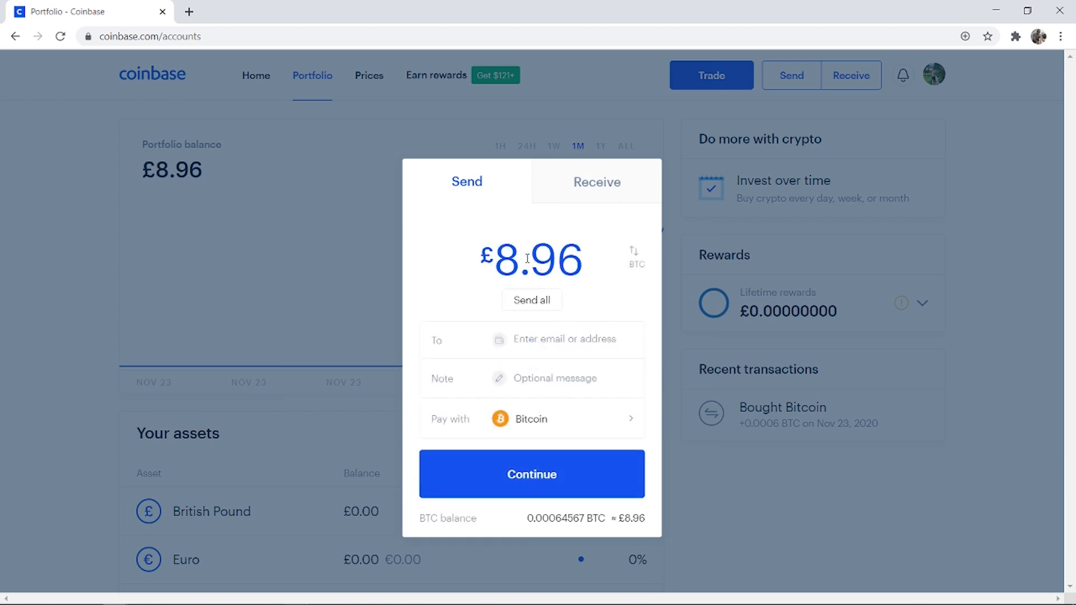
drag(495, 261, 582, 261)
click(582, 260)
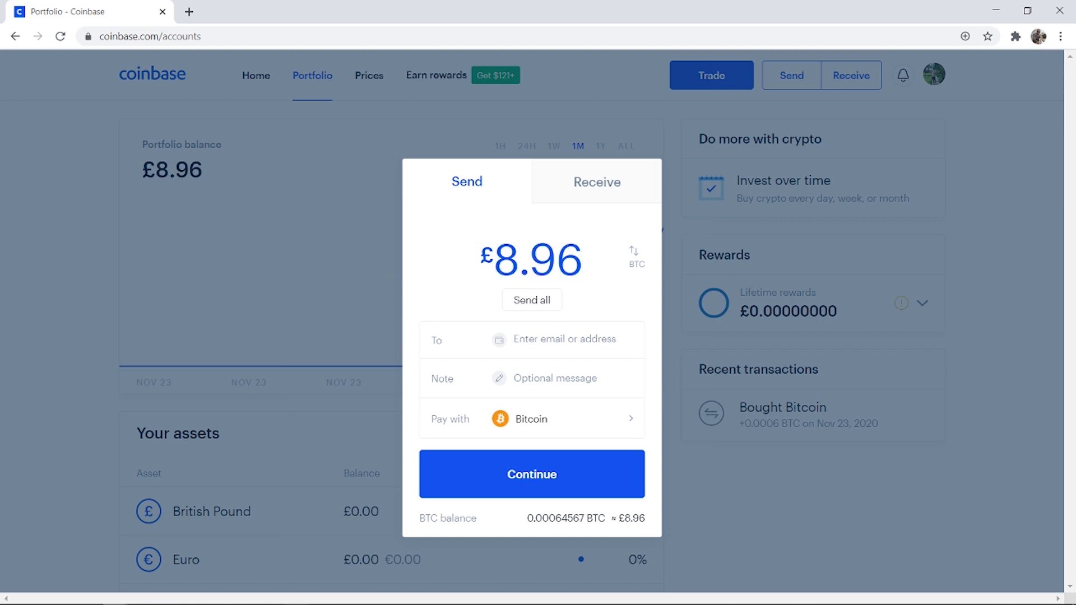
click(322, 596)
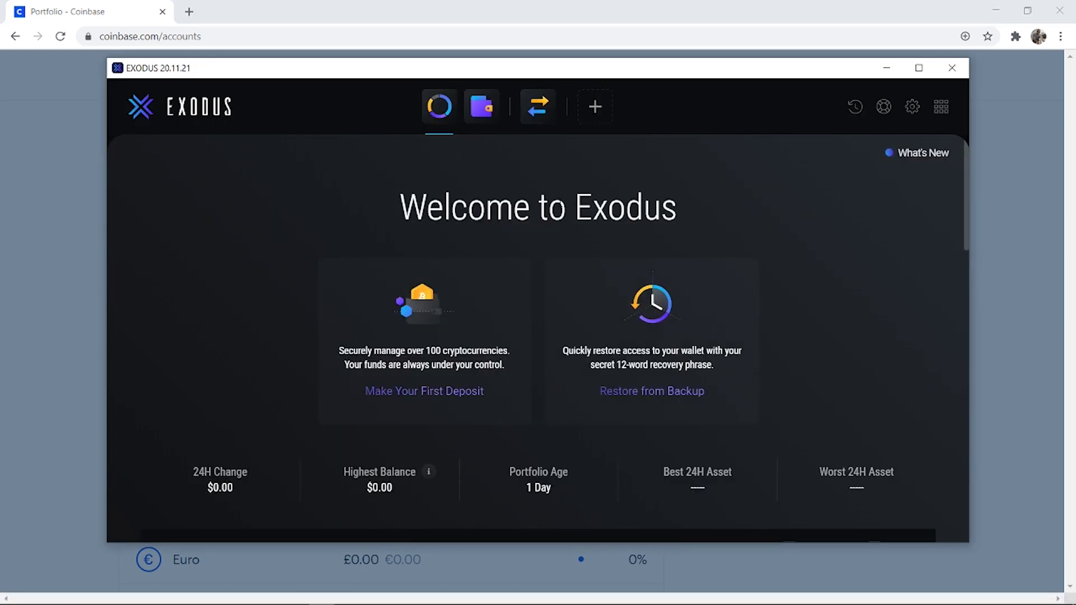
scroll(526, 244, down, 3)
scroll(526, 244, up, 3)
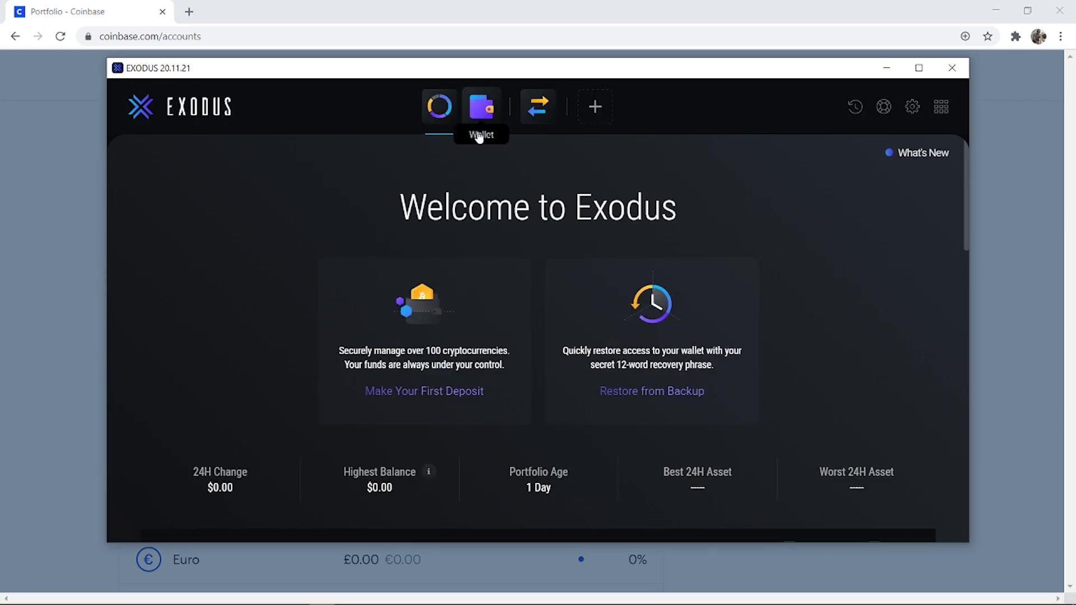
- Copy the Exodus Bitcoin receiving address from the wallet's Receive view
click(484, 109)
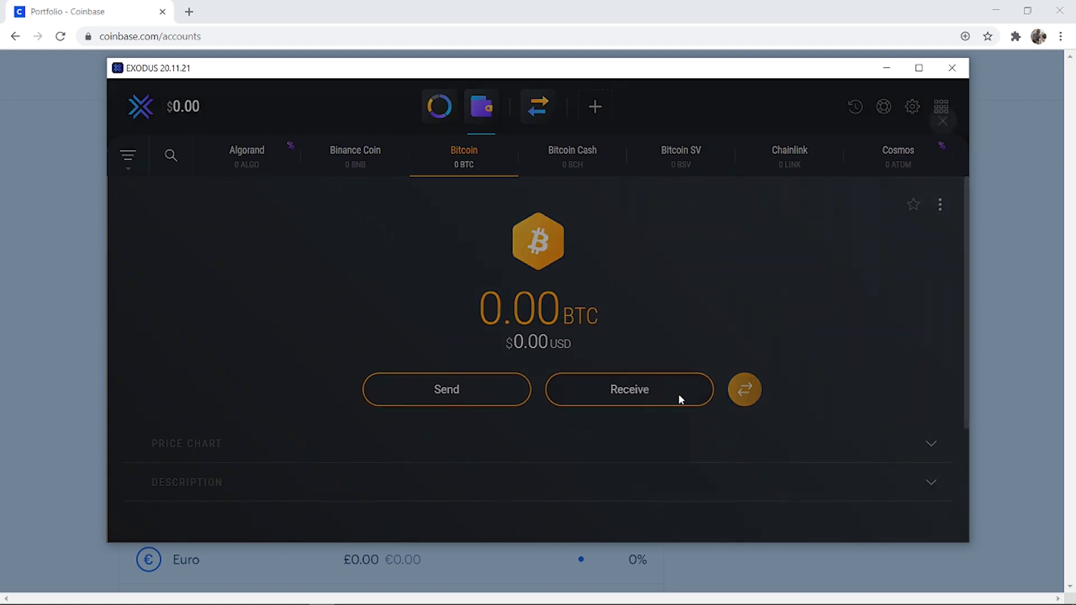
click(660, 393)
click(716, 261)
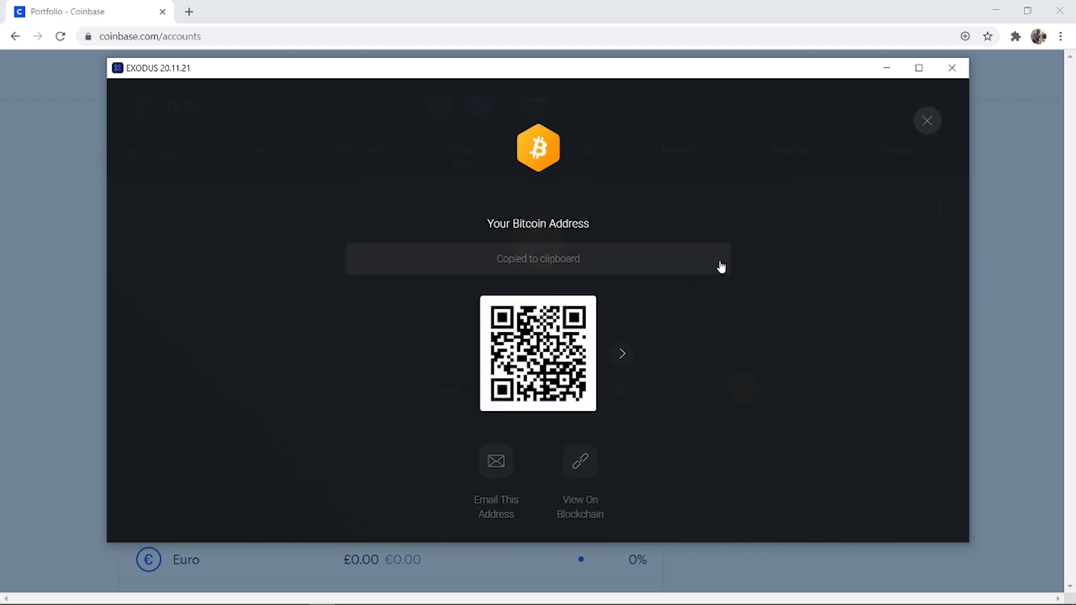
- Back in Coinbase, paste the Exodus address as recipient and continue to the £8.81 review
click(887, 67)
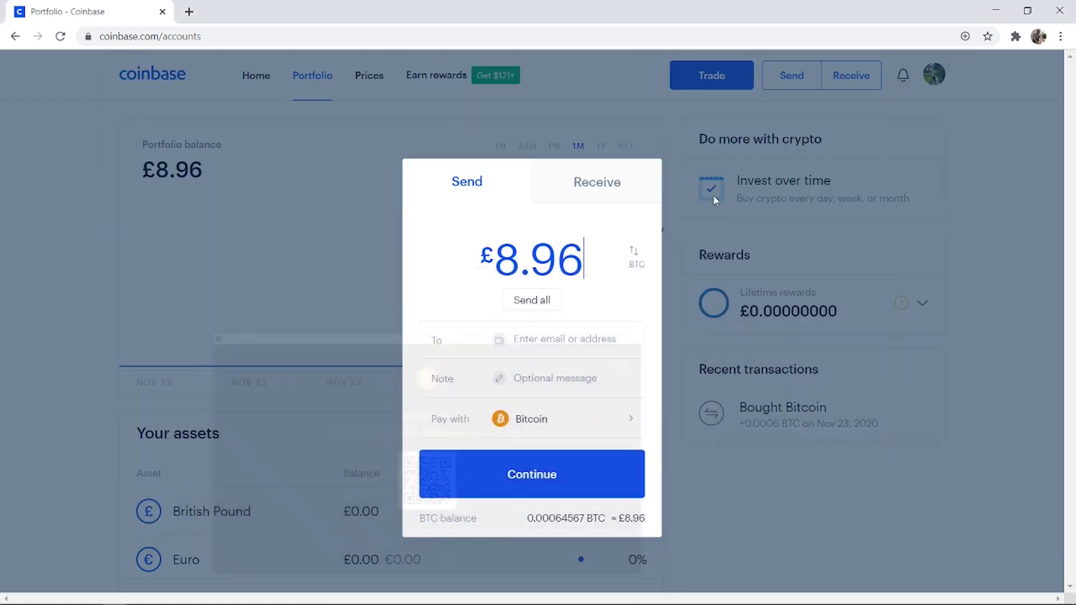
right_click(577, 343)
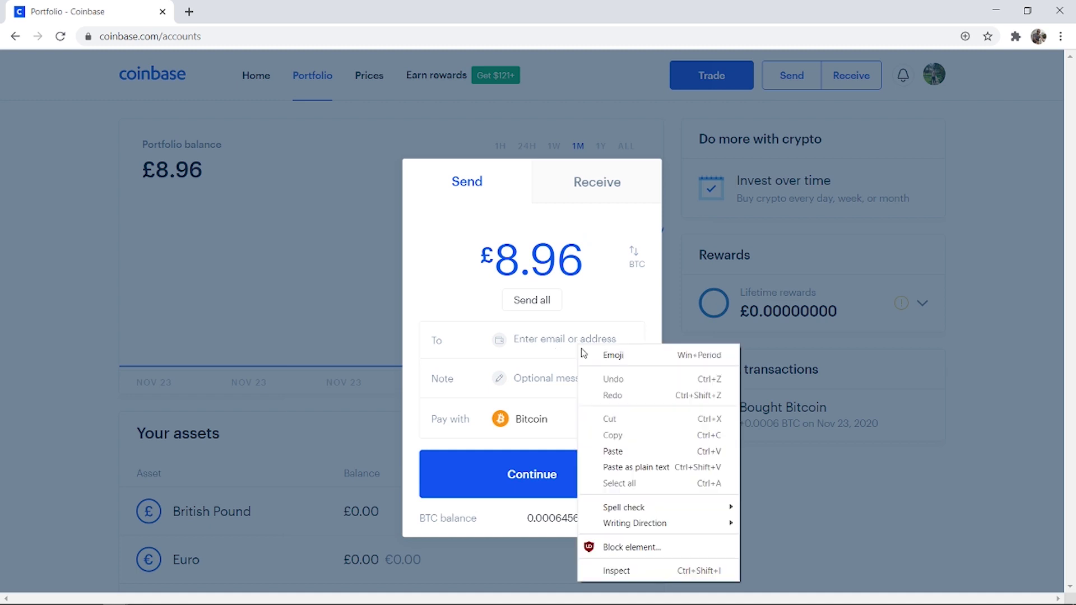
click(614, 451)
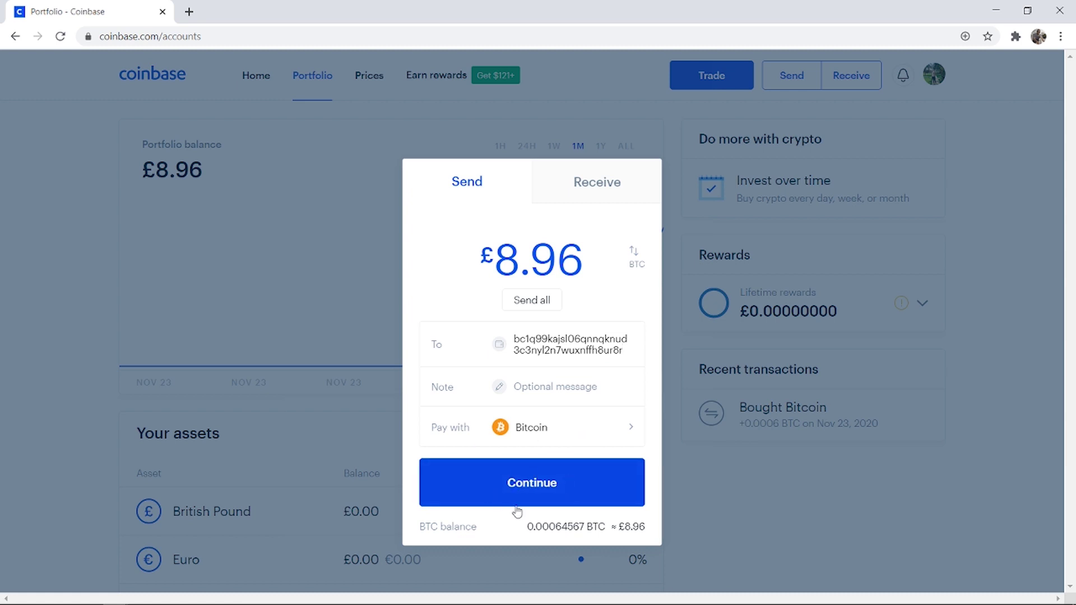
click(528, 492)
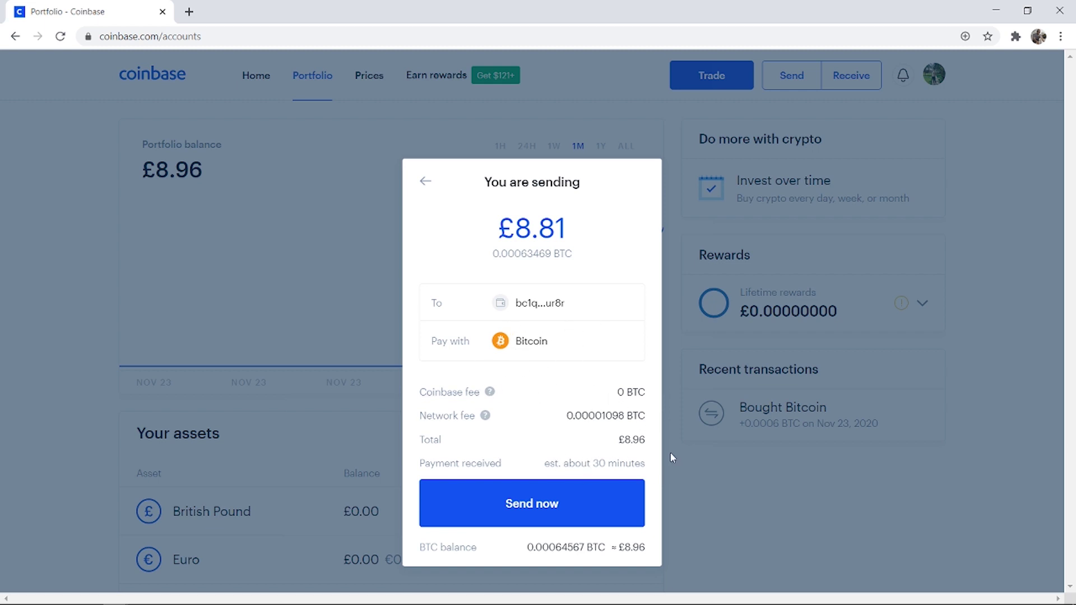
- Send the £8.81 of Bitcoin, accepting the warning and confirming with the SMS code
click(532, 509)
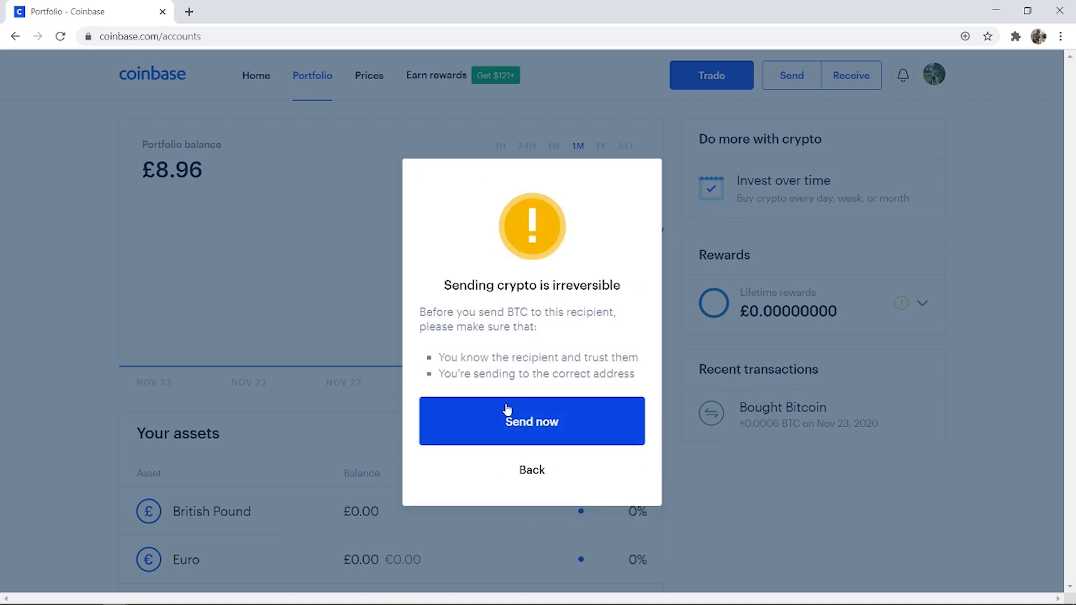
click(508, 422)
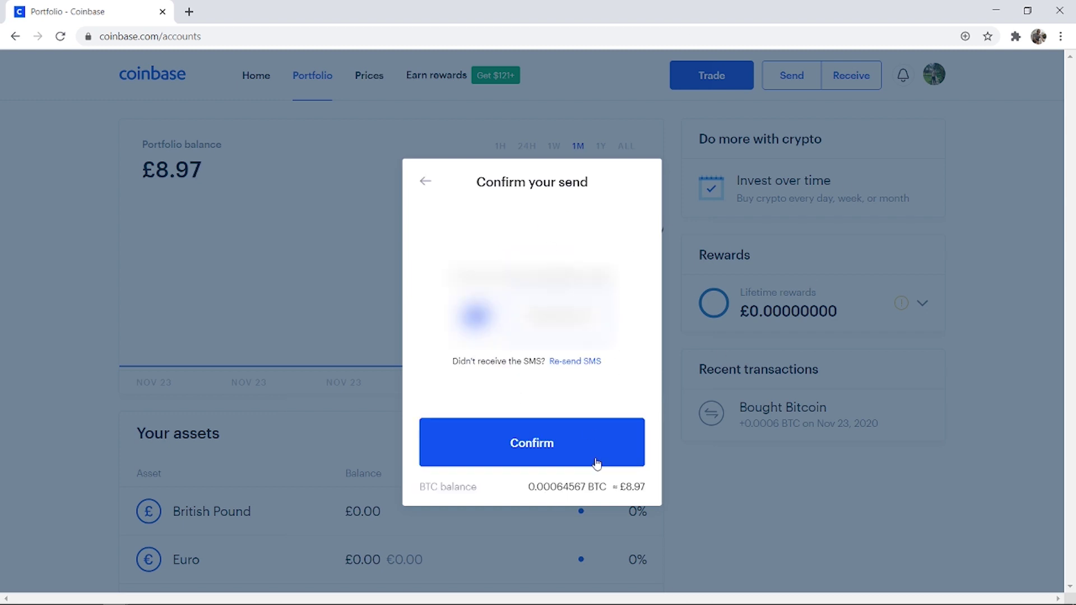
click(533, 443)
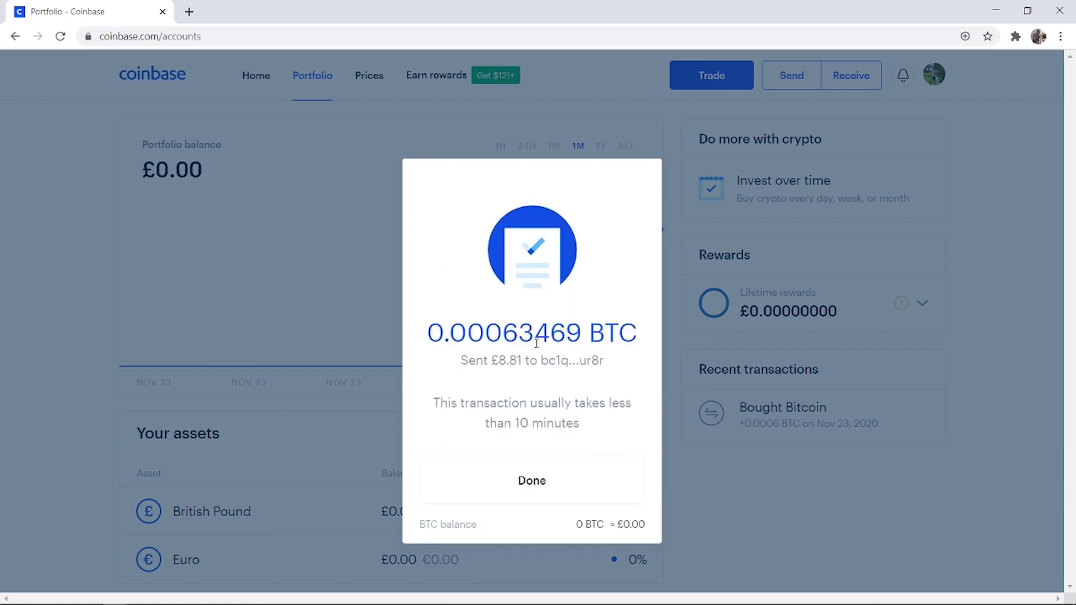
- Check the 0.00063469 BTC success summary, close it, and bring Exodus forward
drag(492, 360, 605, 360)
click(547, 360)
click(622, 362)
click(553, 482)
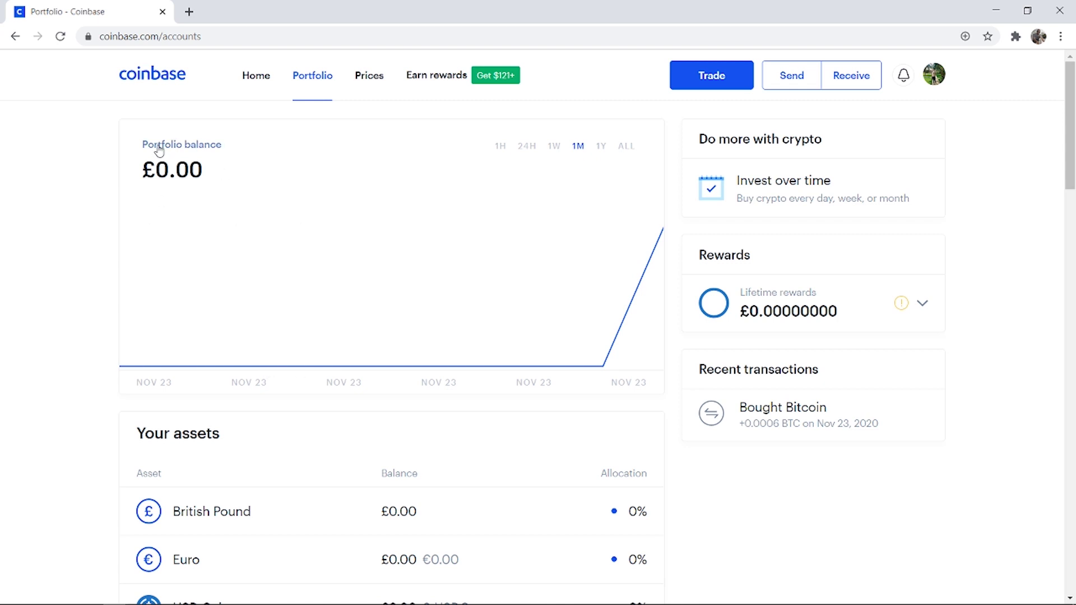
scroll(122, 222, down, 1)
scroll(122, 223, down, 5)
scroll(202, 505, down, 2)
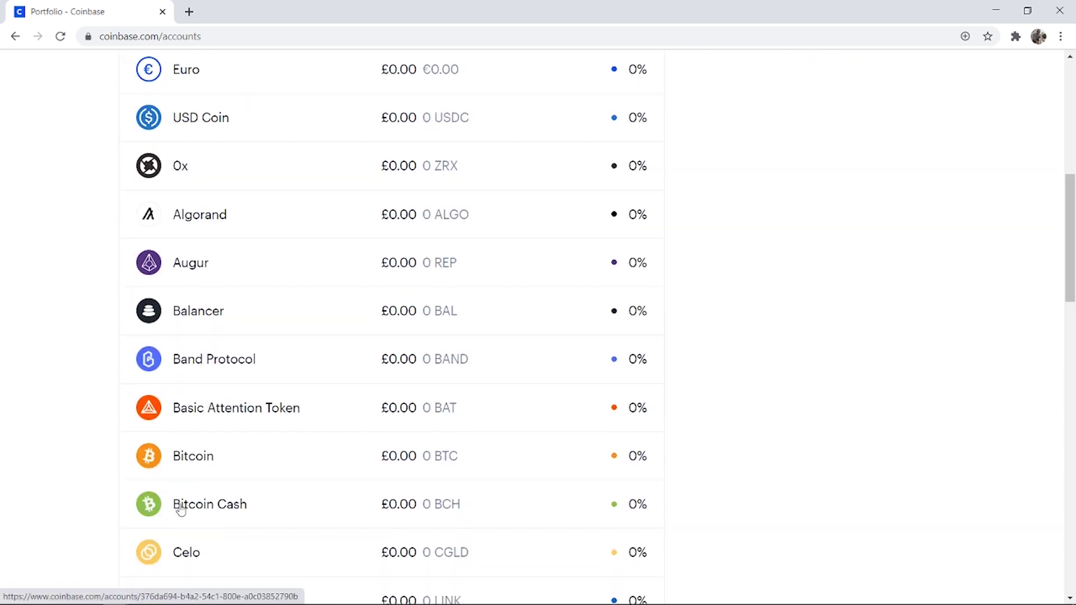
scroll(720, 431, up, 1)
scroll(720, 431, up, 3)
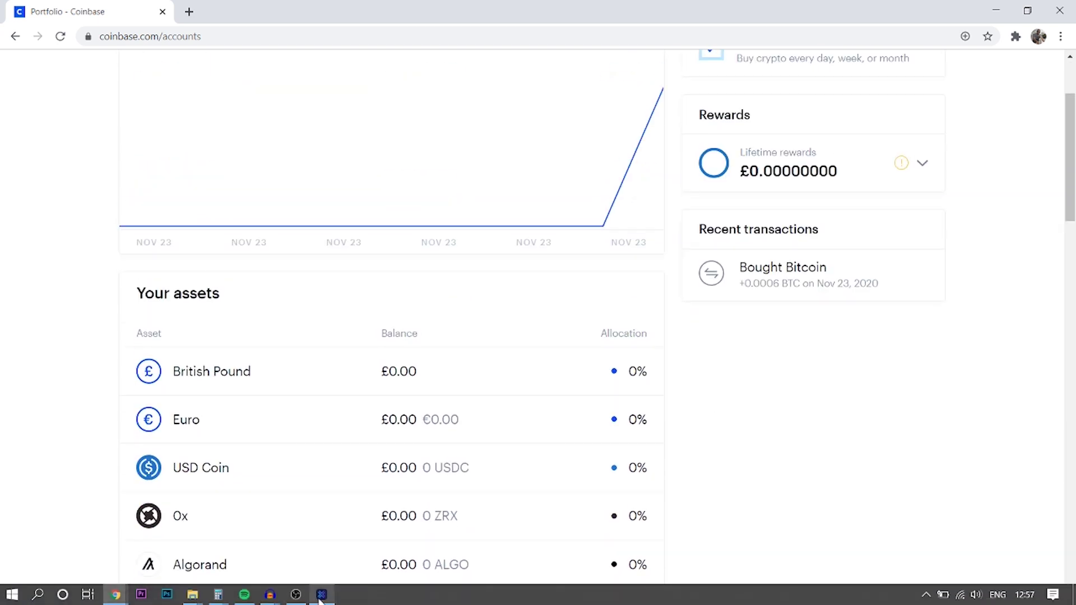
click(322, 596)
- Close the Exodus receive-address view and return to the Portfolio overview
click(929, 118)
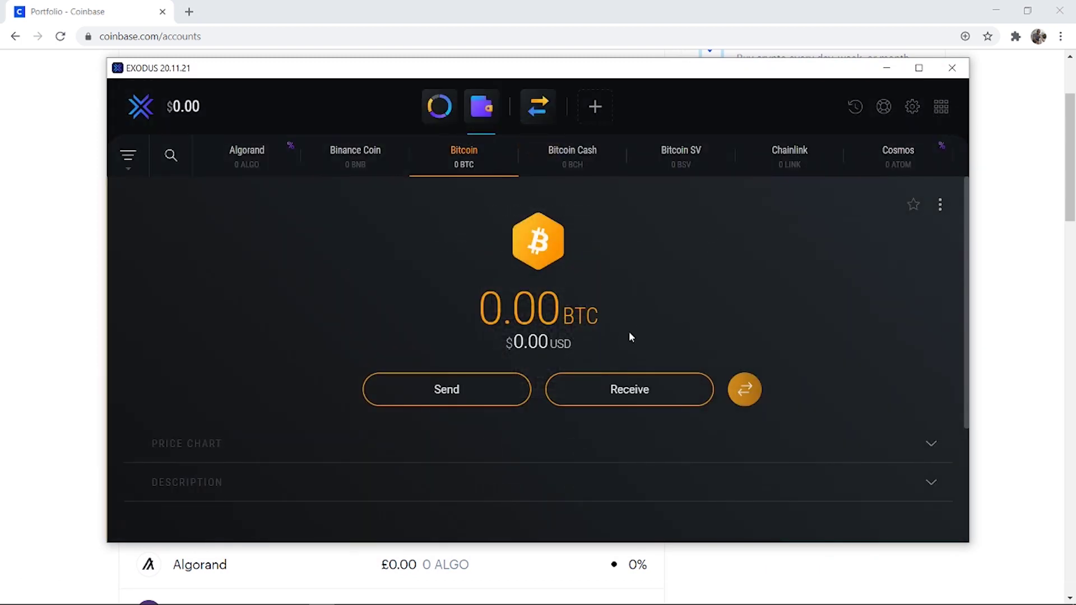
scroll(498, 325, down, 3)
scroll(404, 308, up, 3)
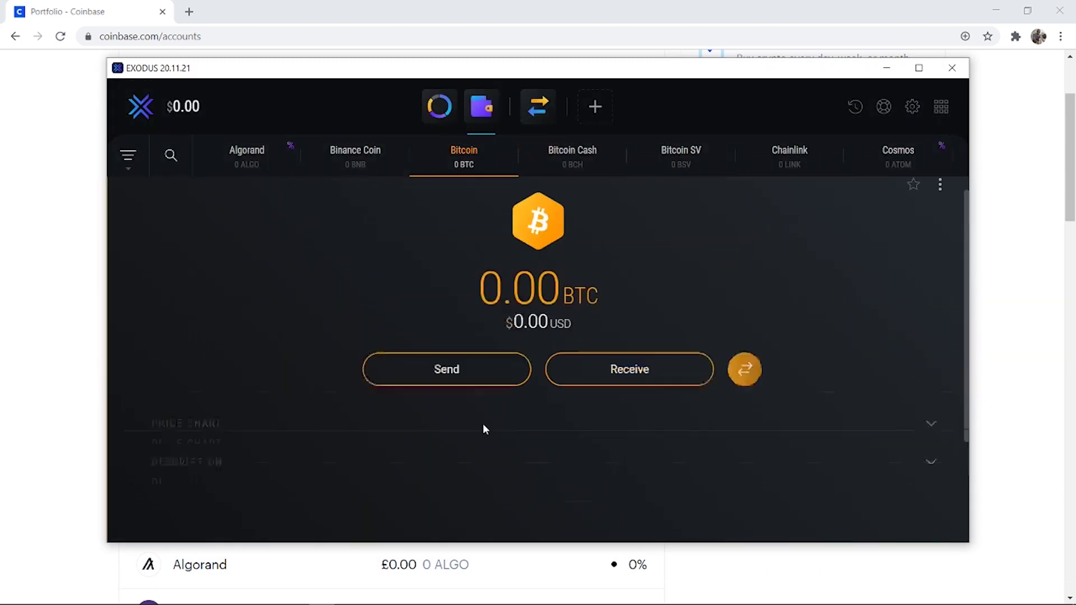
click(142, 106)
scroll(553, 456, down, 3)
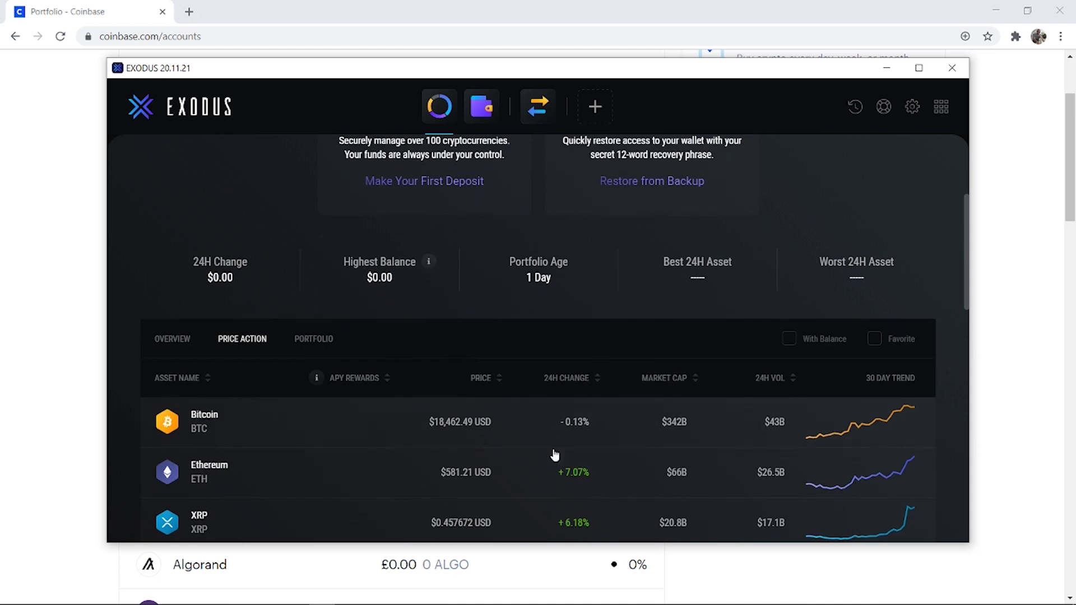
scroll(444, 356, up, 3)
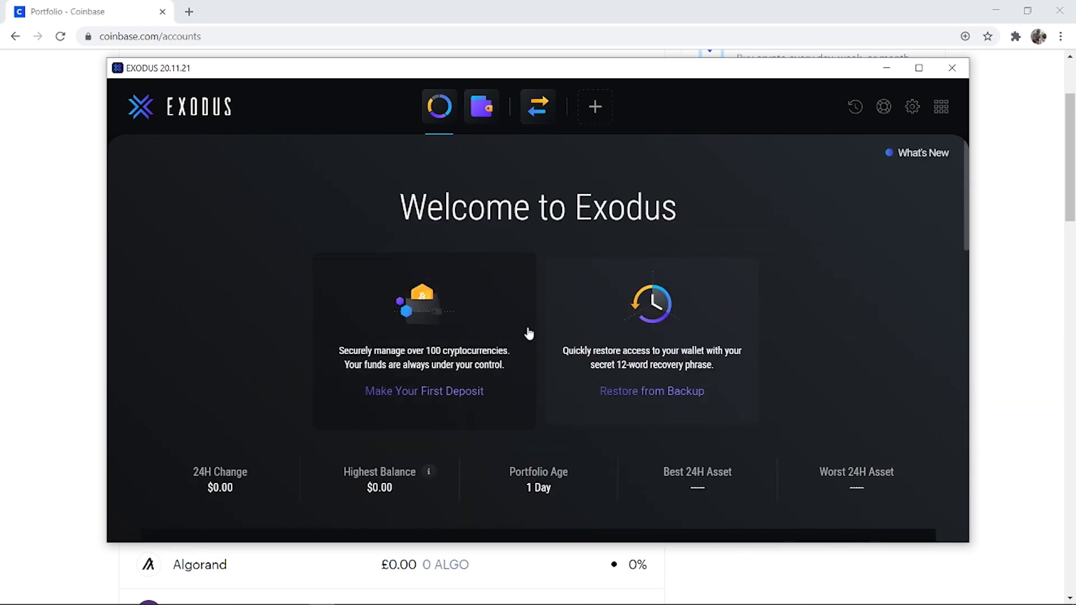